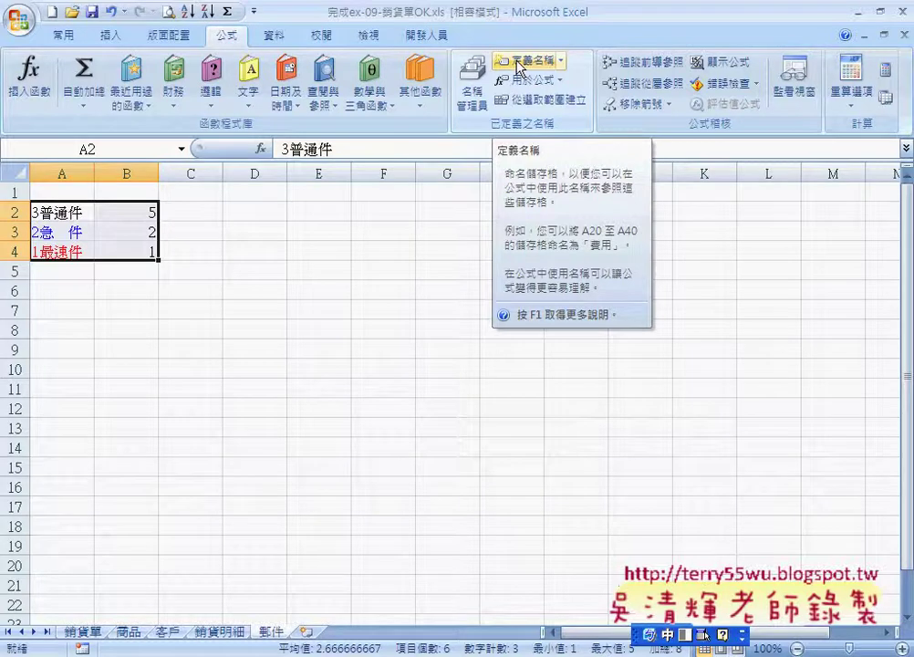
# Enter the headers 性質 in A1 and 天數 in B1, then select A1:A4.
pyautogui.click(522, 68)
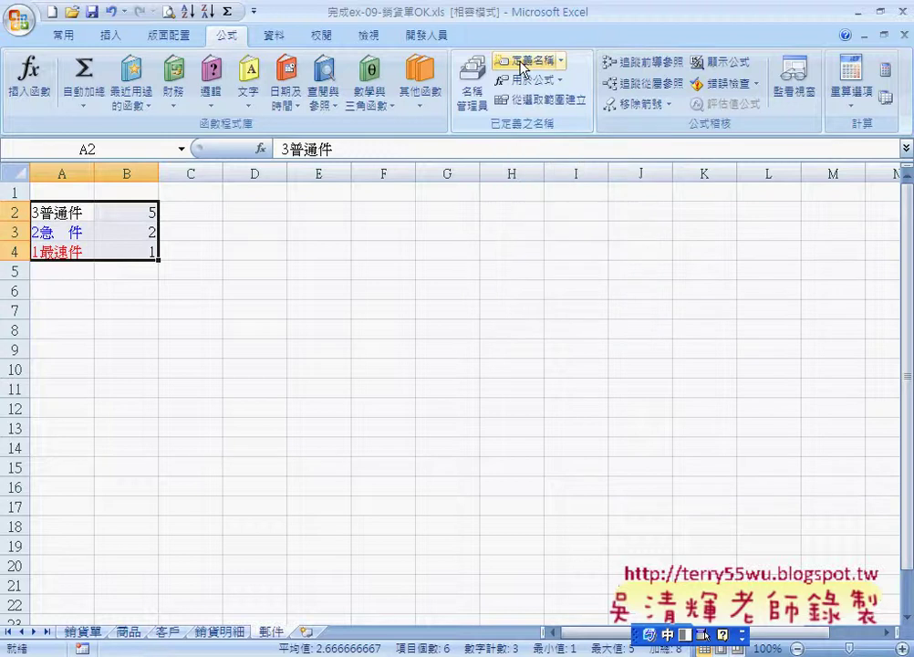
pyautogui.click(71, 194)
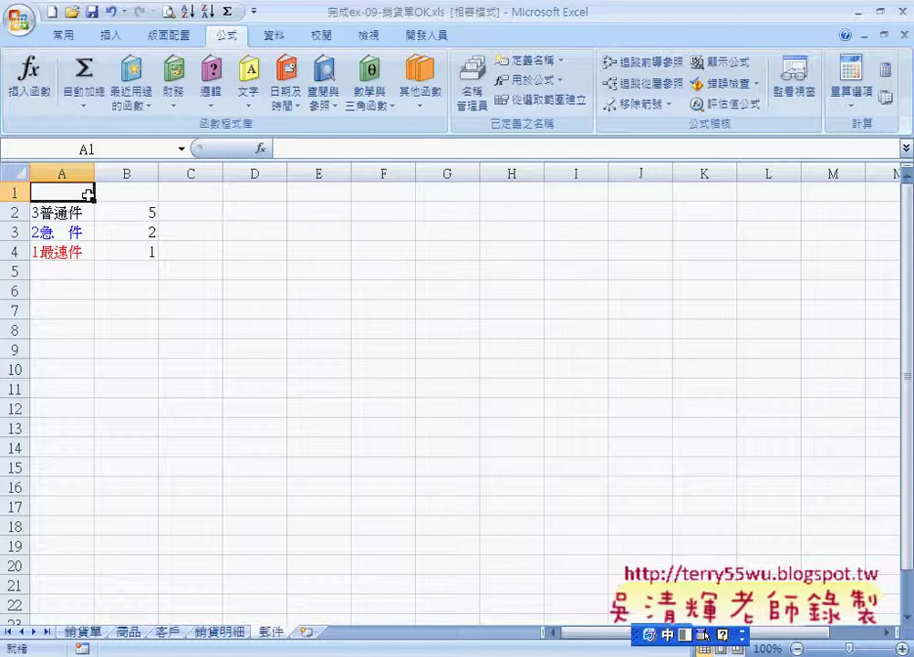
pyautogui.write('性')
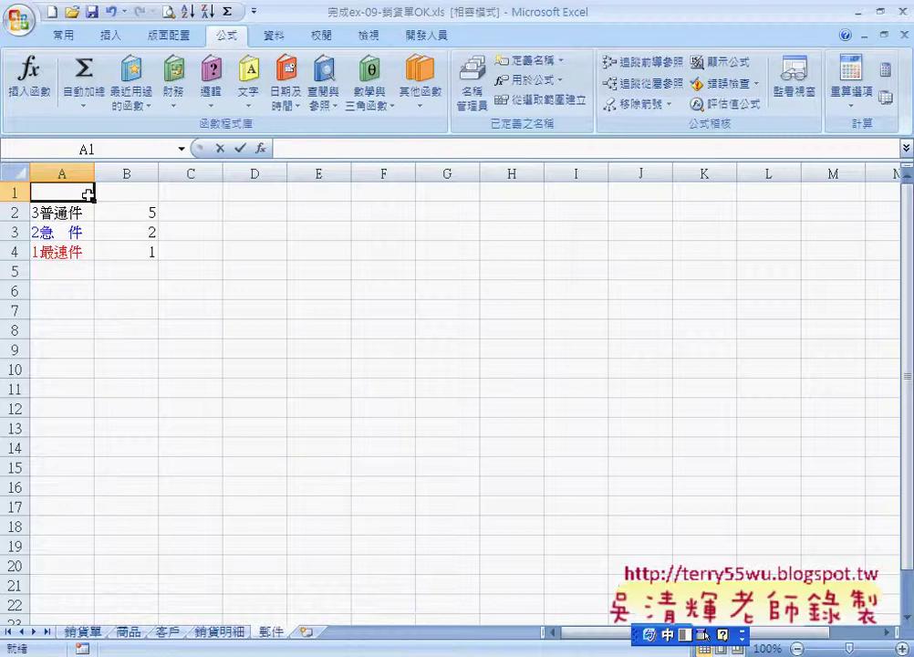
pyautogui.write('質')
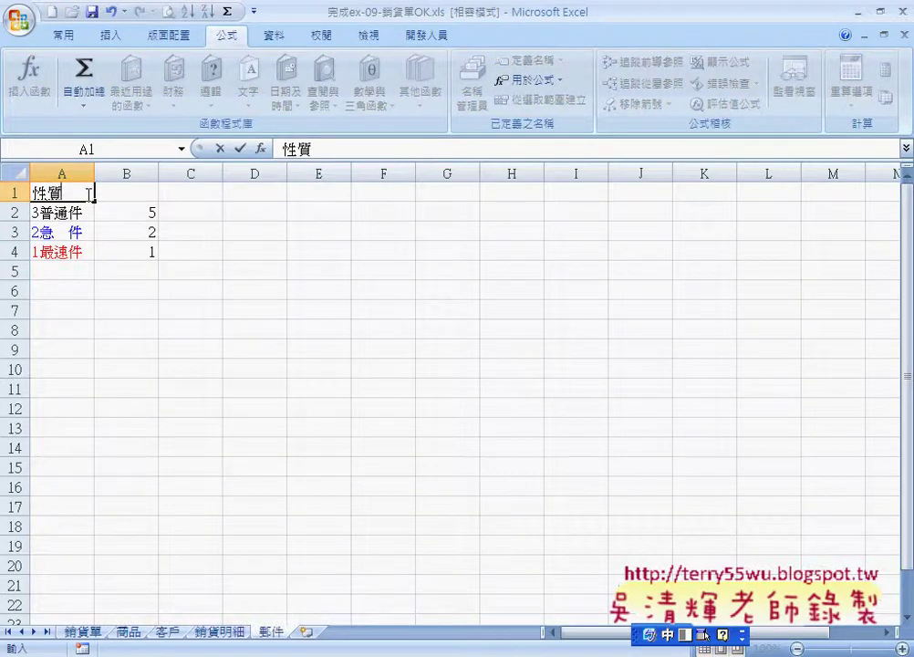
pyautogui.press('Tab')
pyautogui.write('天')
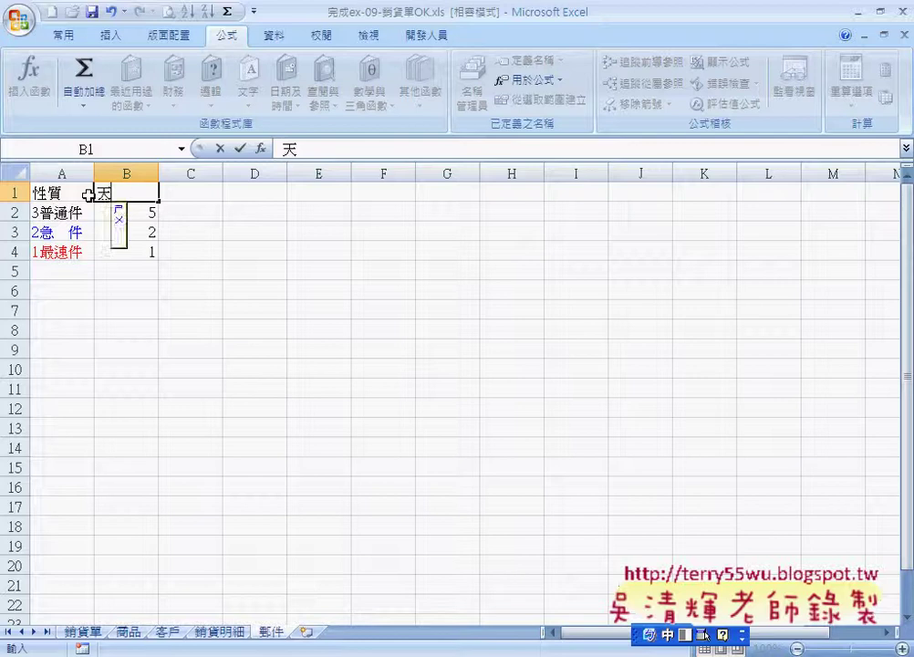
pyautogui.write('數')
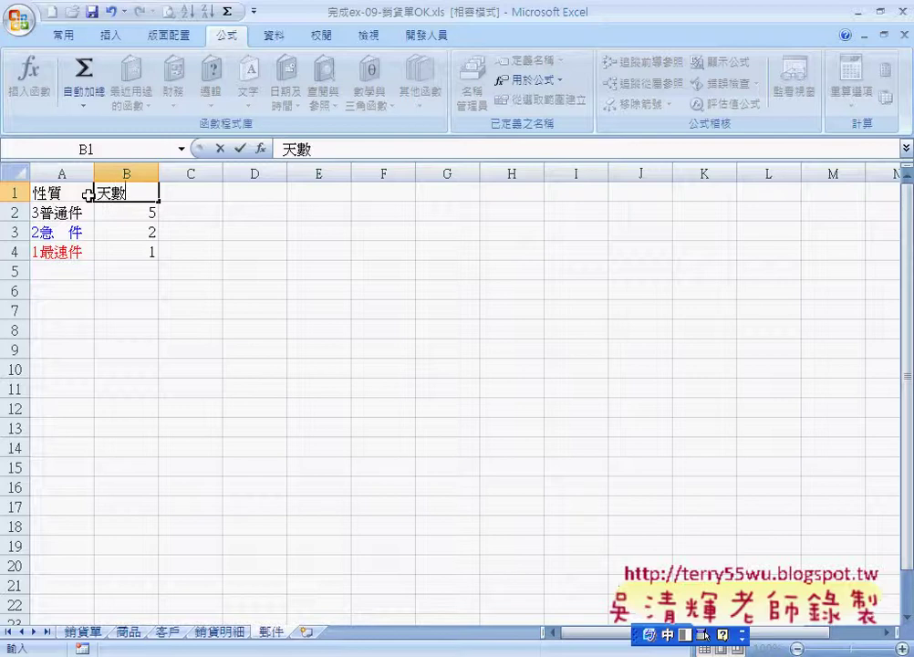
pyautogui.moveTo(76, 192); pyautogui.dragTo(113, 240)
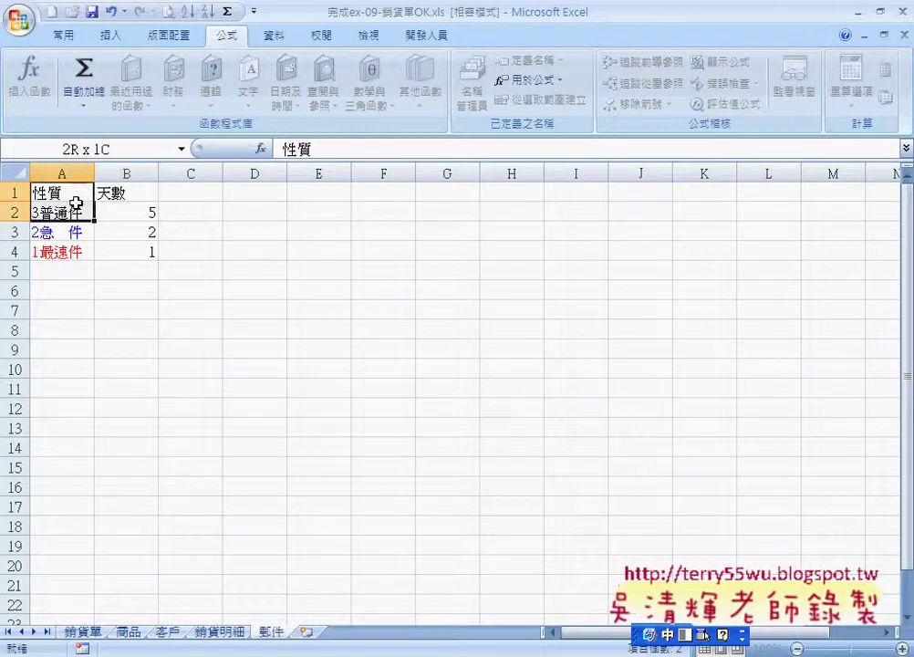
pyautogui.moveTo(73, 190); pyautogui.dragTo(68, 250)
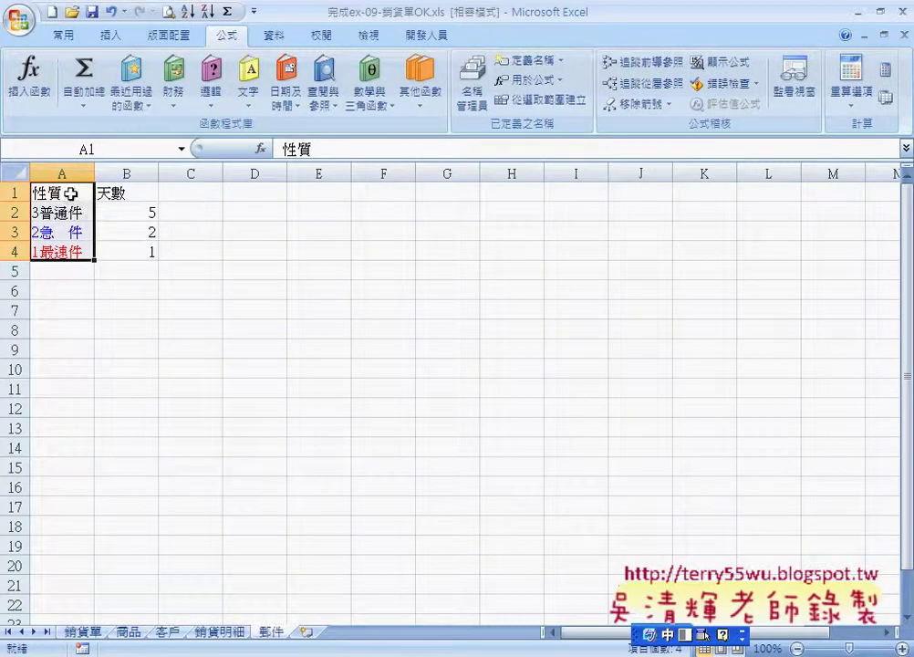
# Create a name from A1:A4 with Create from Selection, using the Top row header.
pyautogui.moveTo(71, 193); pyautogui.dragTo(71, 248)
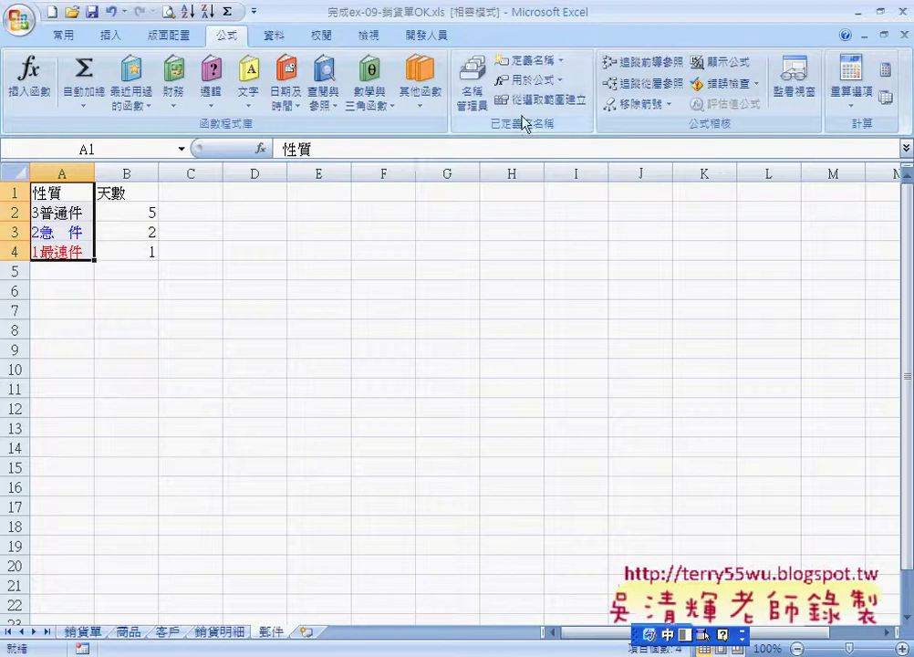
pyautogui.click(560, 106)
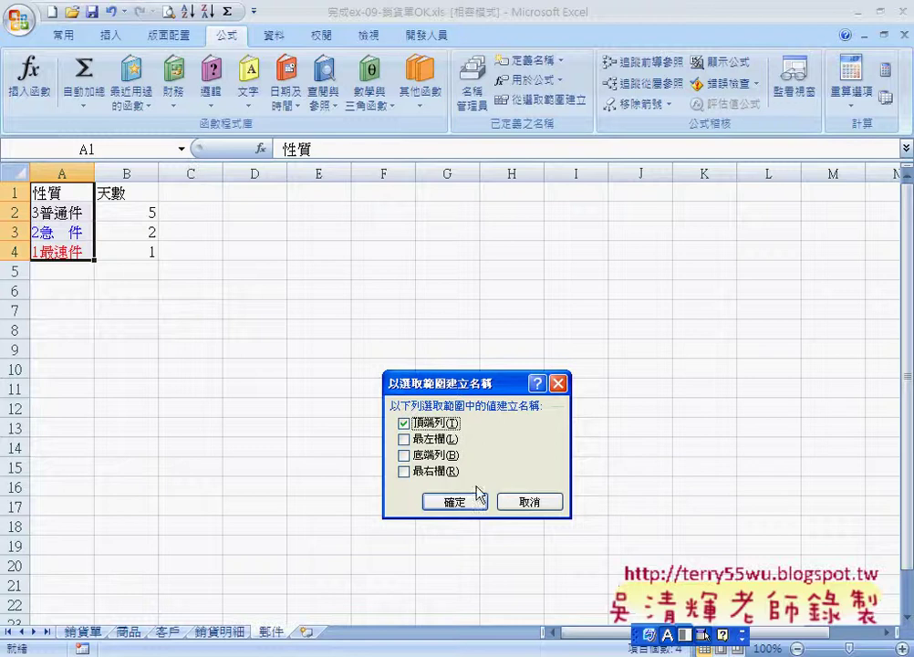
pyautogui.click(473, 501)
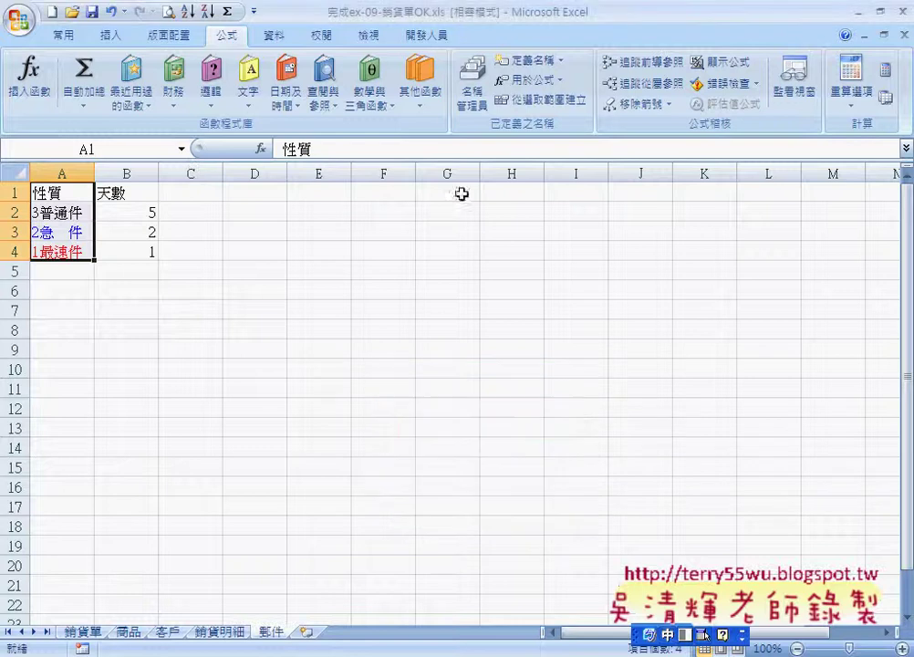
# Confirm in Name Manager that 性質 refers to =郵件!$A$2:$A$4, then switch to 銷貨單.
pyautogui.click(472, 93)
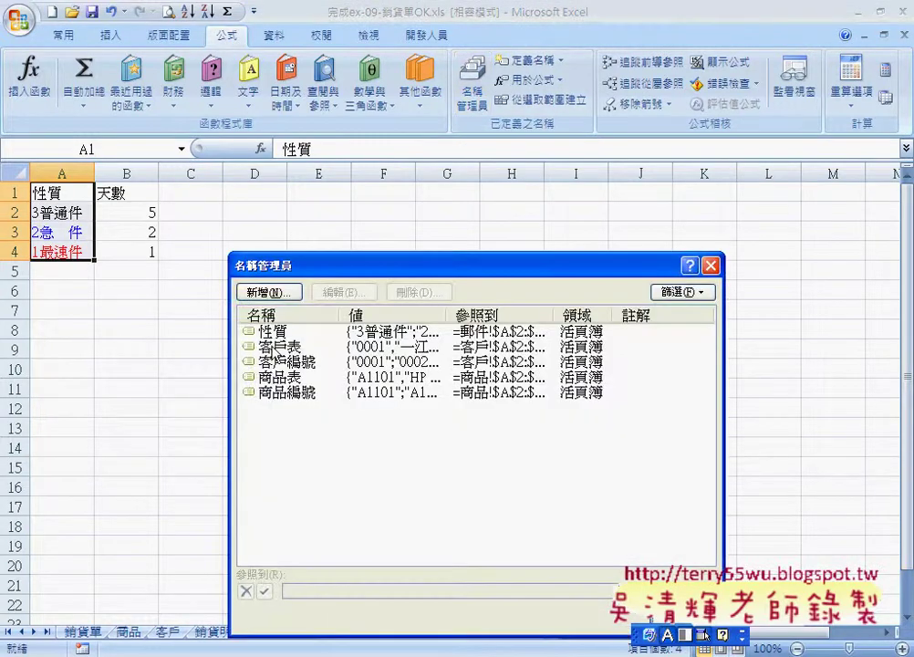
pyautogui.click(272, 332)
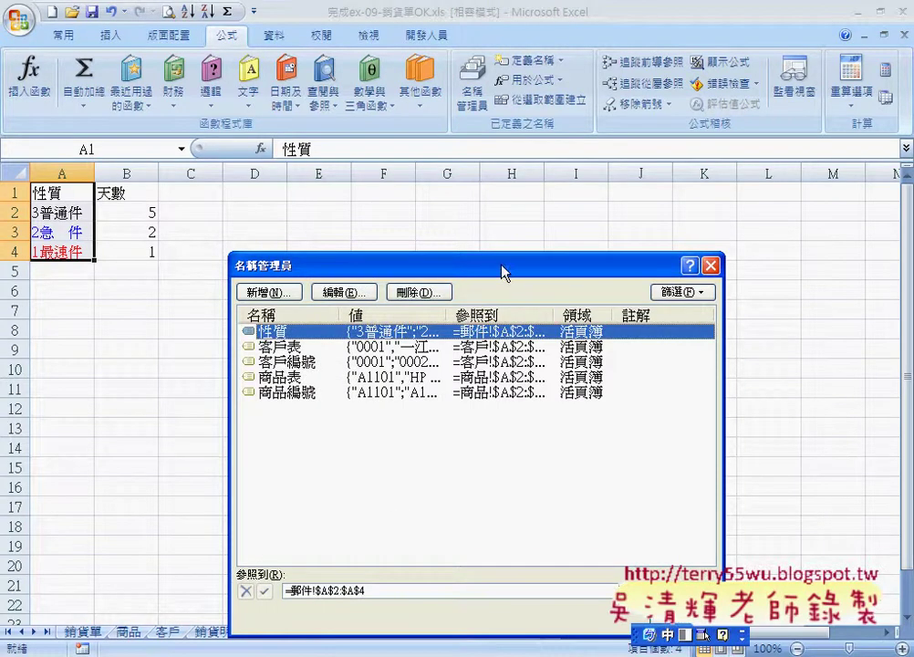
pyautogui.moveTo(502, 266); pyautogui.dragTo(482, 150)
pyautogui.click(662, 504)
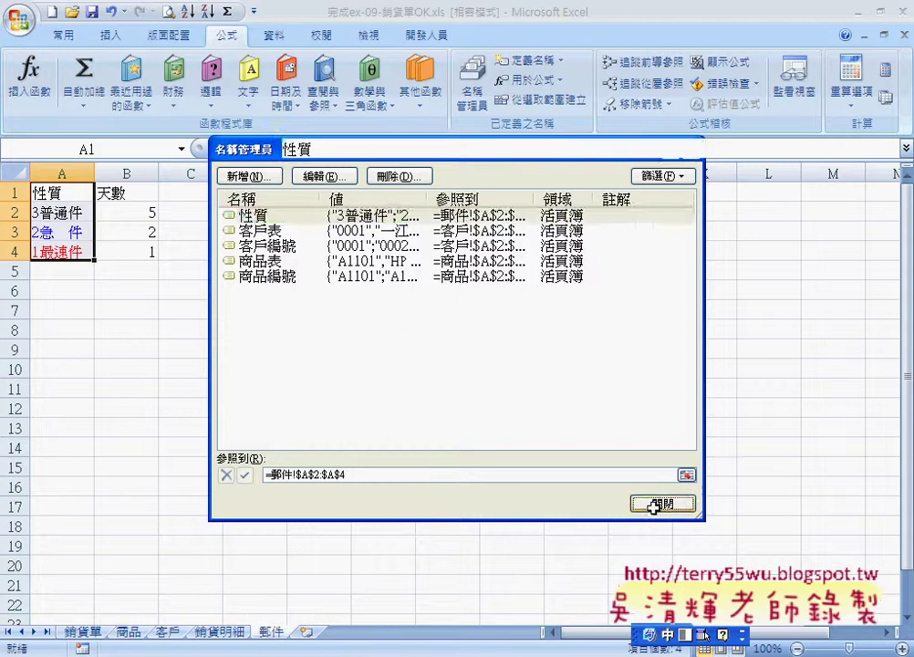
pyautogui.click(83, 632)
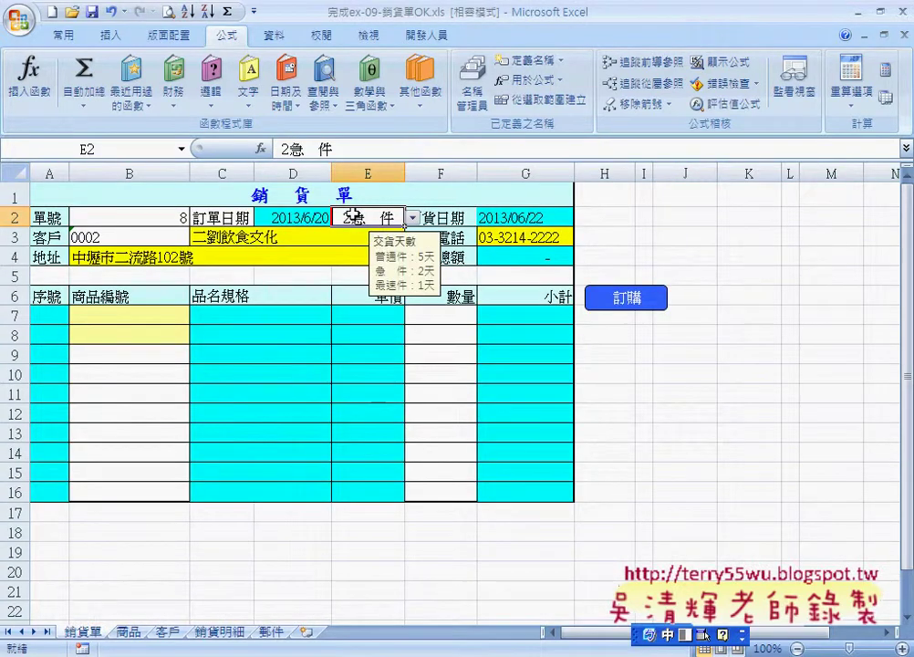
# Set E2's data validation to List with source =性質, pasted via F3.
pyautogui.click(364, 36)
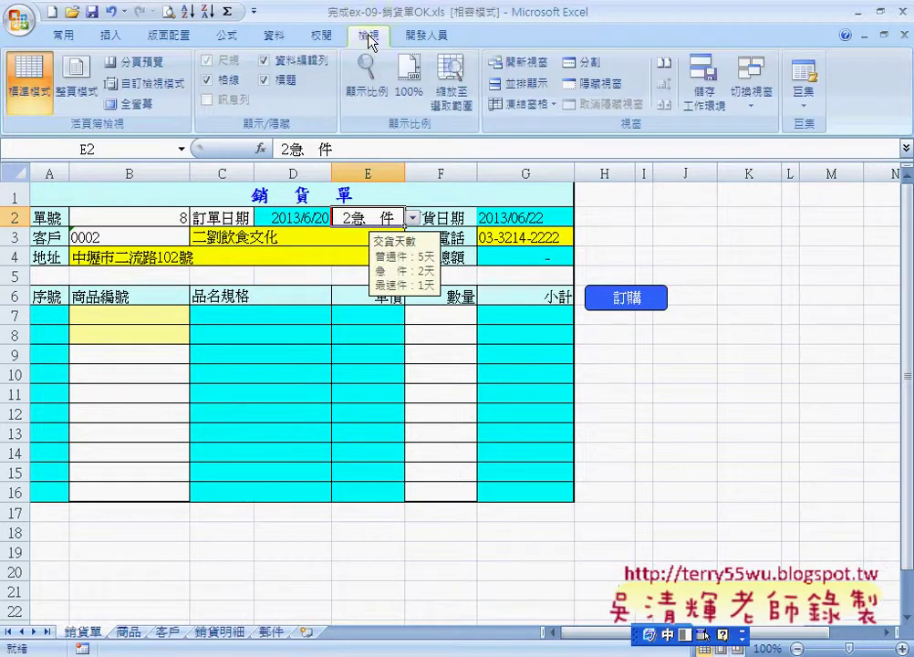
pyautogui.click(283, 38)
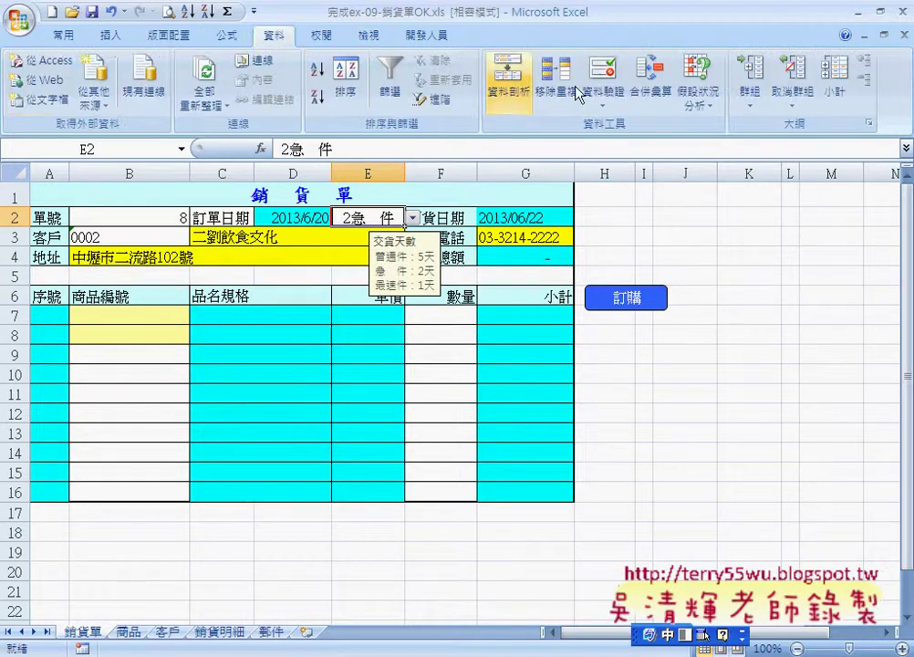
pyautogui.click(614, 93)
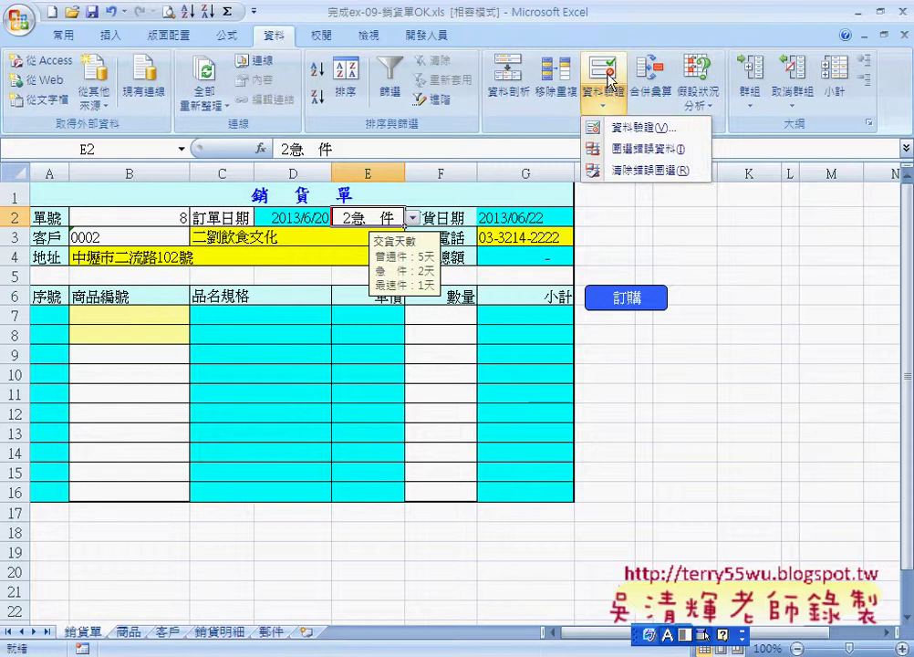
pyautogui.click(634, 127)
pyautogui.moveTo(374, 359); pyautogui.dragTo(304, 361)
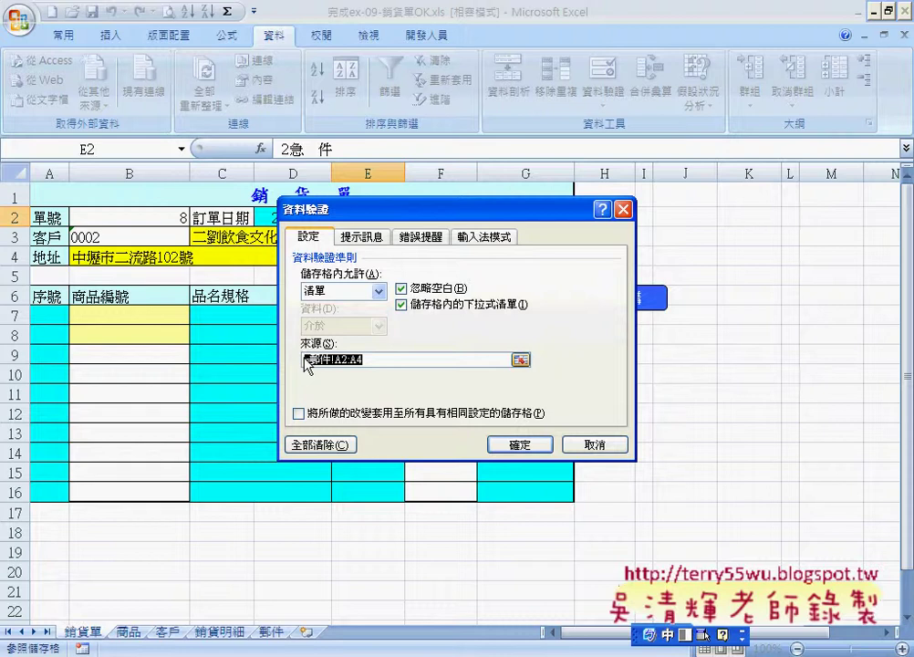
pyautogui.press('F3')
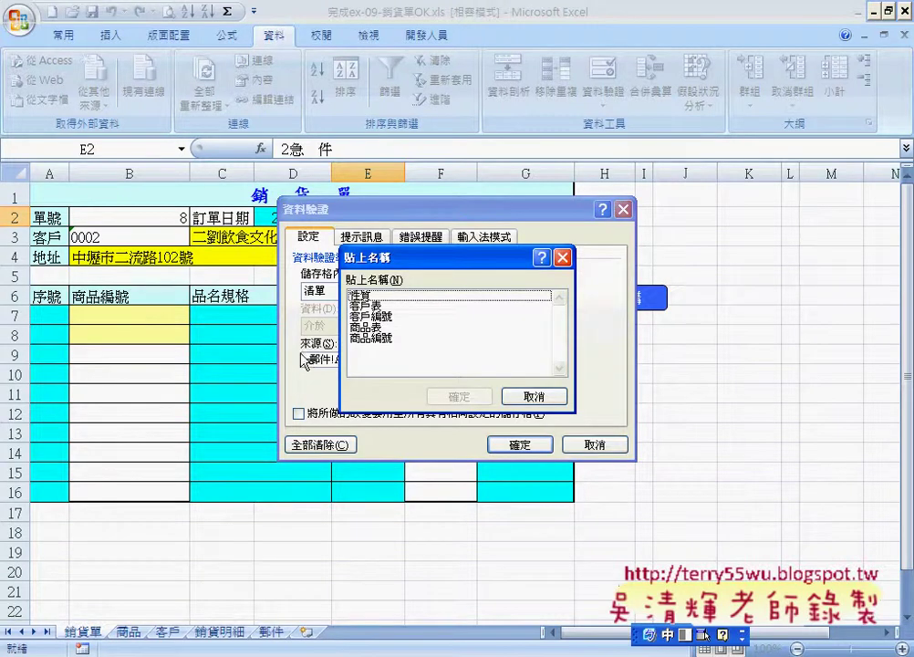
pyautogui.click(383, 295)
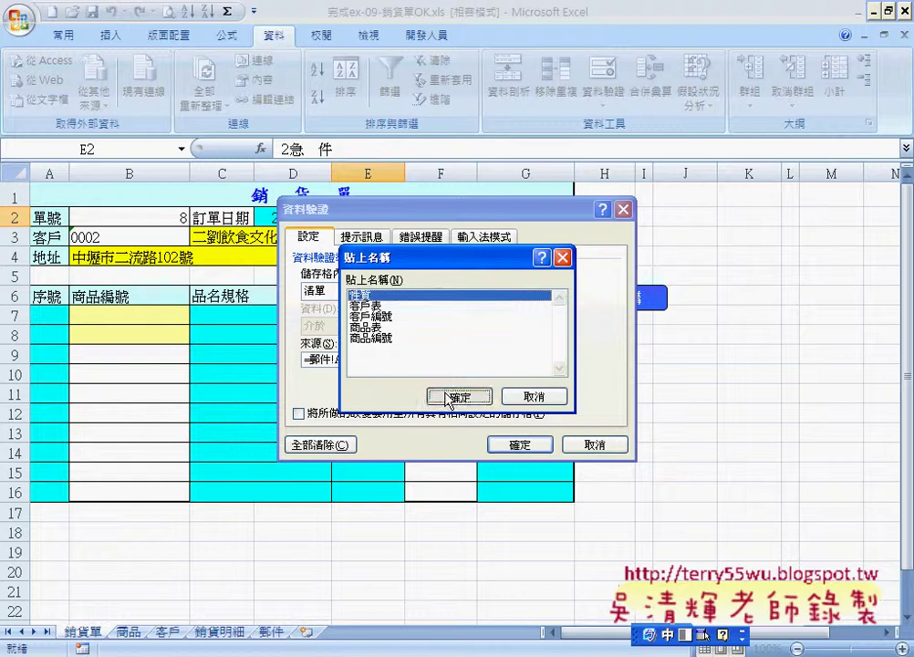
pyautogui.click(447, 398)
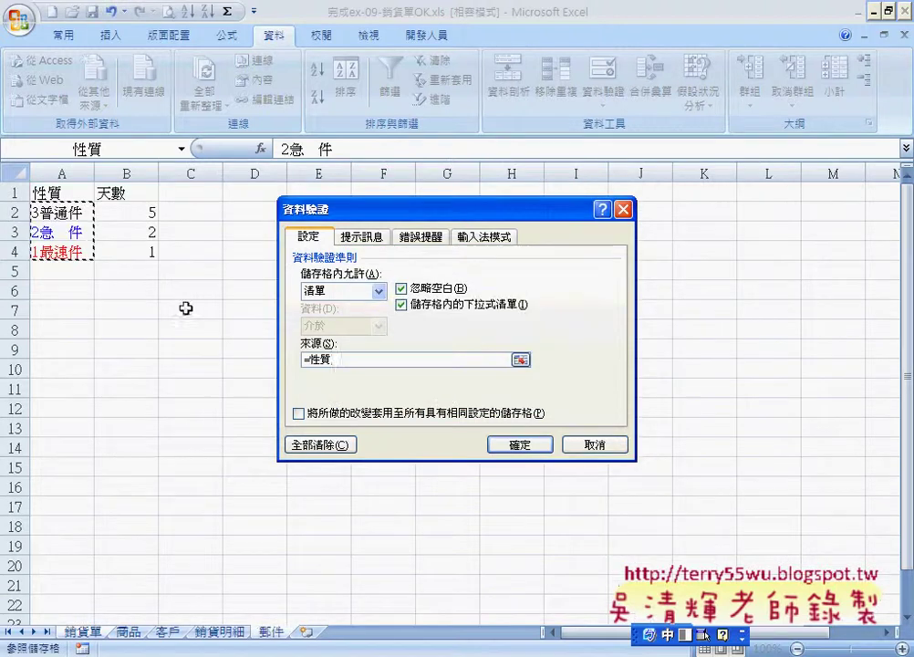
pyautogui.click(520, 445)
# Check E2's delivery dropdown and review its validation source, cancelling without changes.
pyautogui.click(414, 219)
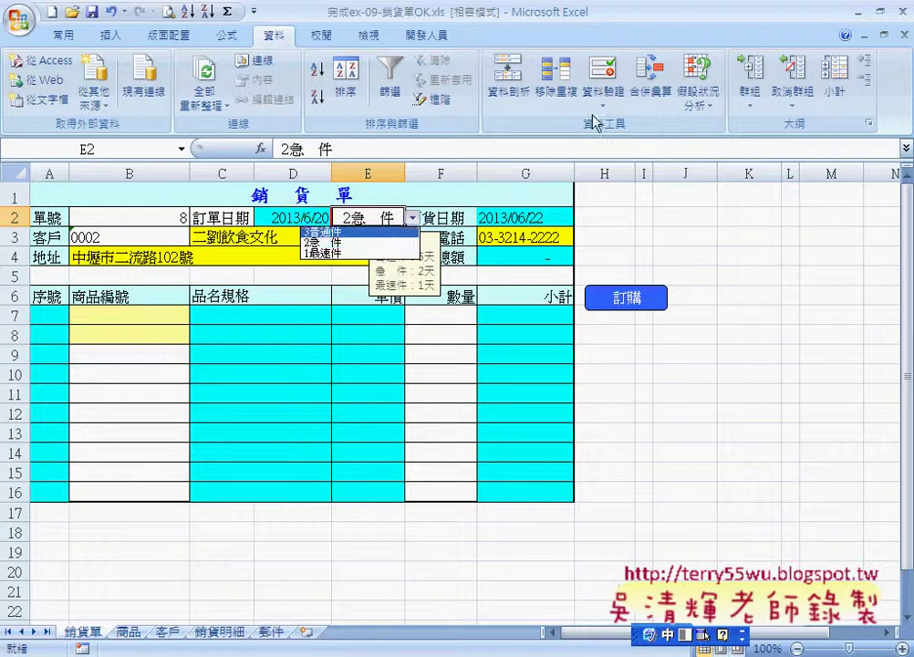
pyautogui.press('Escape')
pyautogui.click(606, 81)
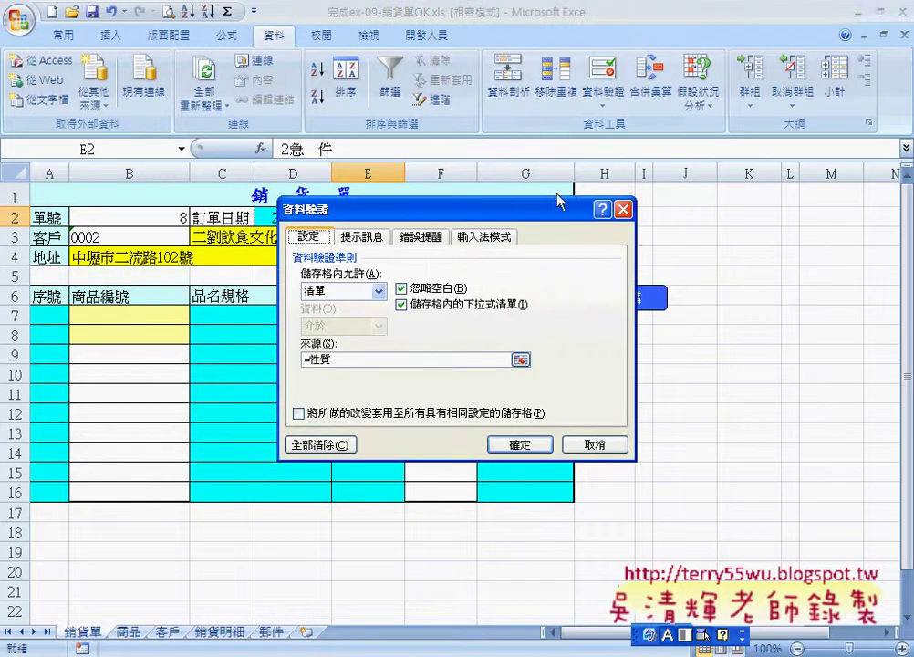
pyautogui.moveTo(334, 360); pyautogui.dragTo(304, 360)
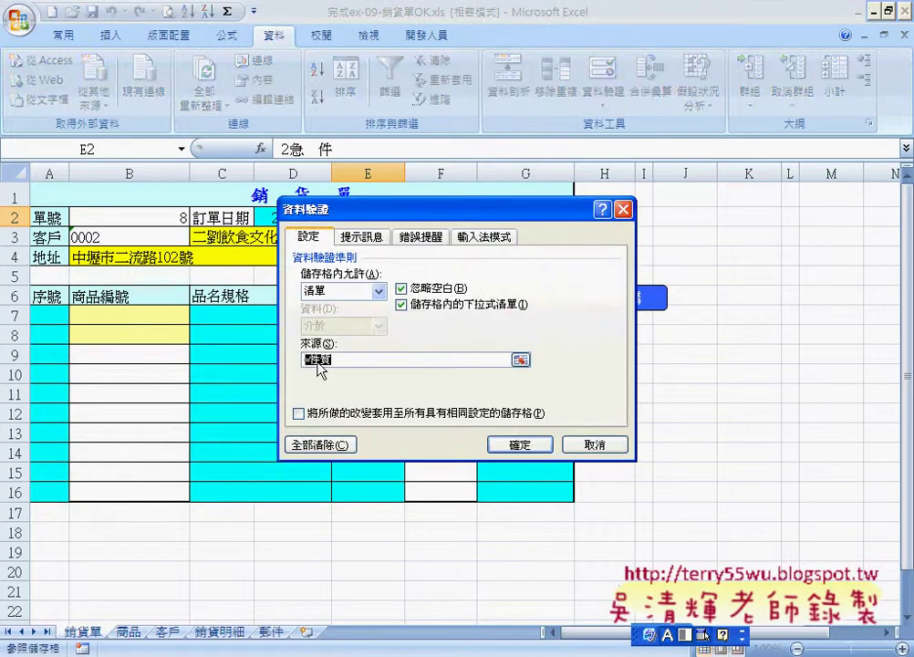
pyautogui.click(603, 447)
# Copy the three delivery options in A2:A4 of the 郵件 sheet.
pyautogui.click(271, 631)
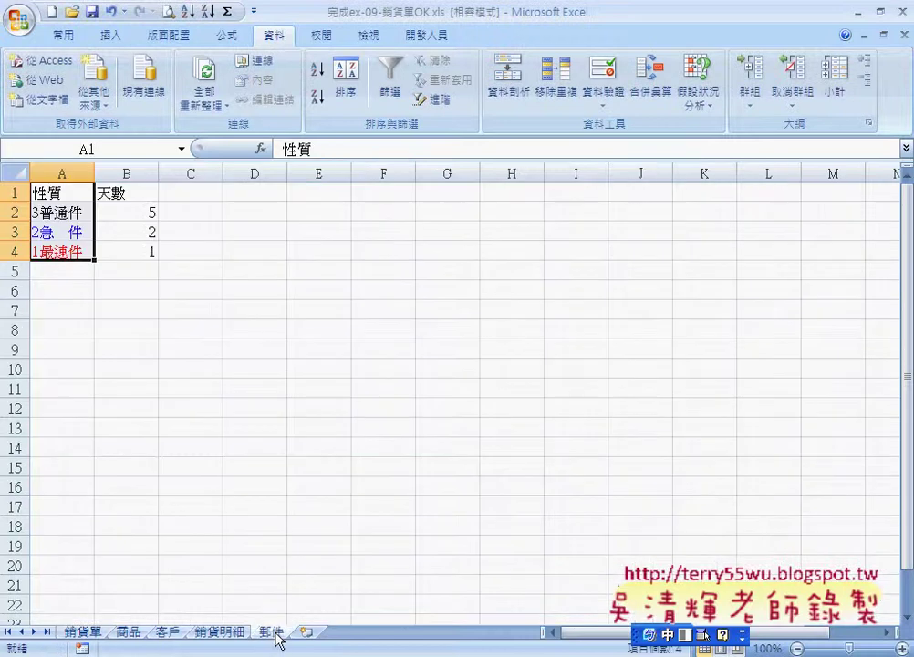
pyautogui.moveTo(46, 213); pyautogui.dragTo(59, 256)
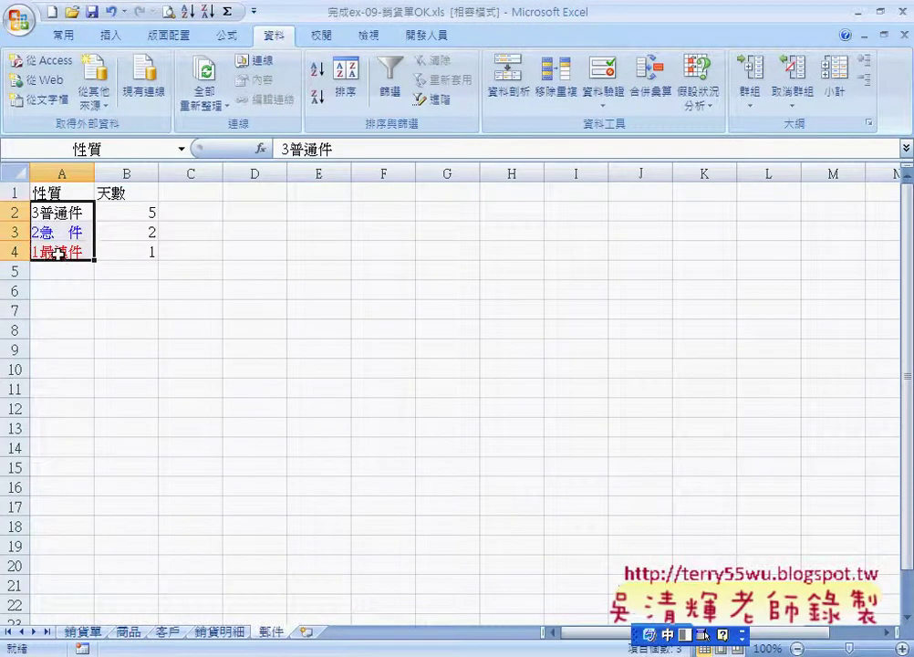
pyautogui.hotkey('ctrl', 'c')
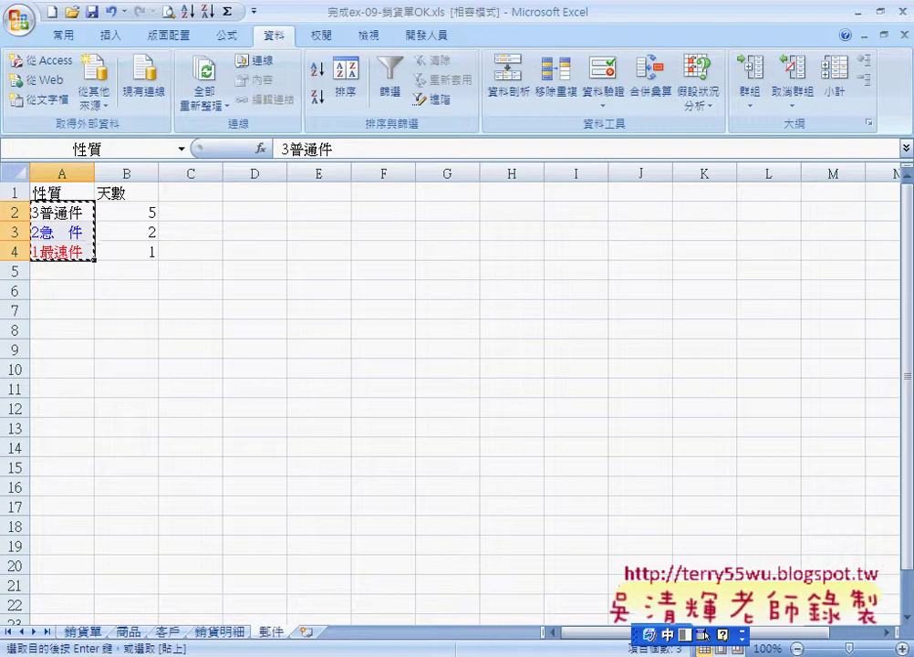
pyautogui.press('super')
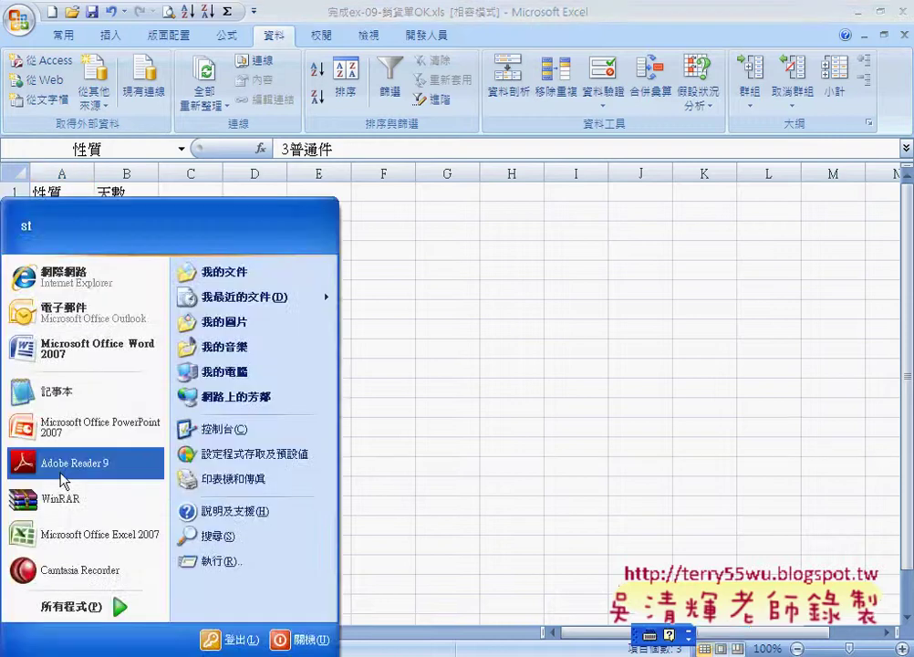
# Paste the options into Notepad and join them as 3普通件,2急 件,1最速件.
pyautogui.click(85, 402)
pyautogui.rightClick(432, 312)
pyautogui.click(467, 378)
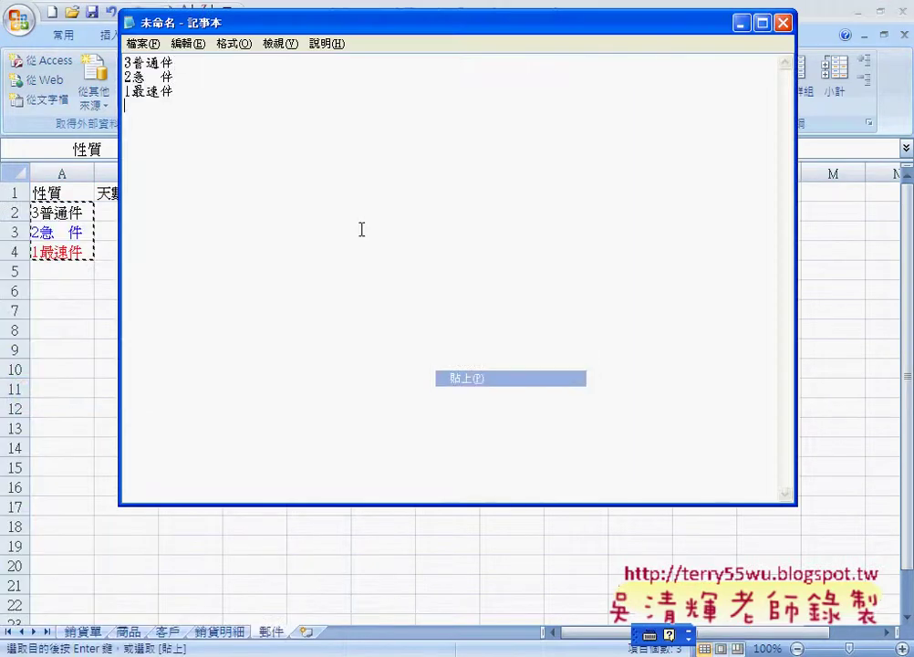
pyautogui.press('Delete')
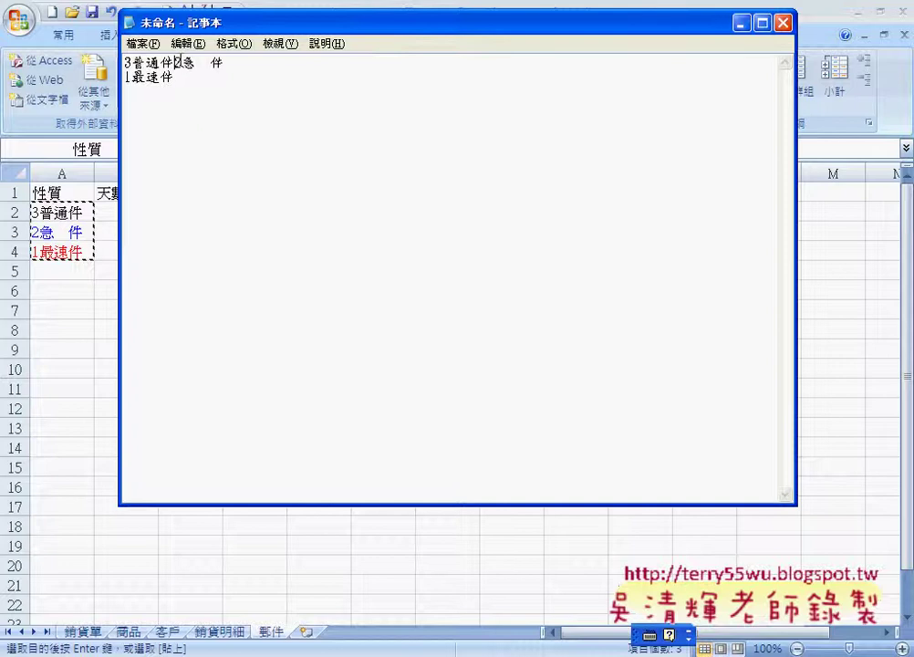
pyautogui.write(',2急\u3000件')
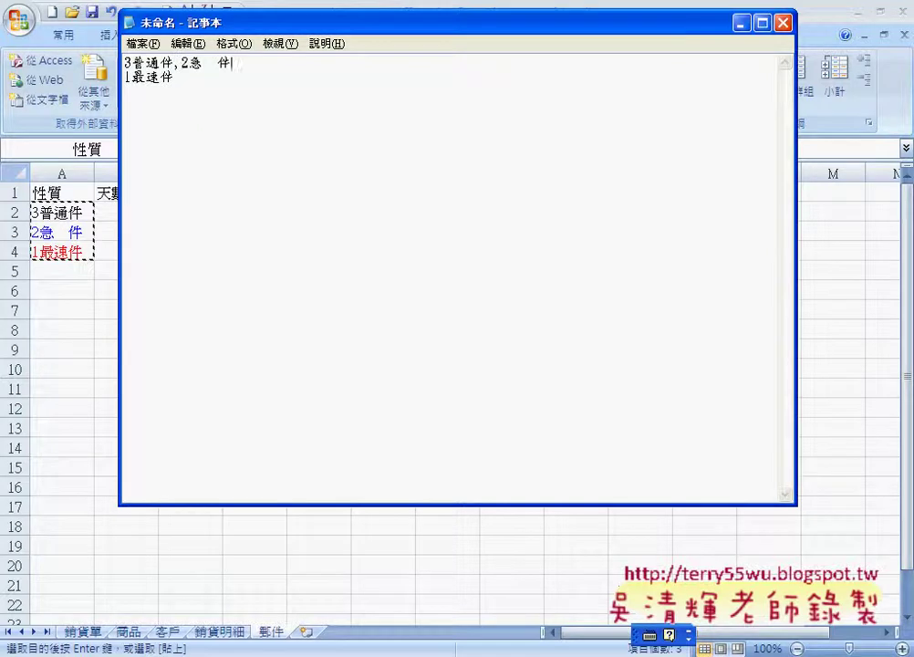
pyautogui.write(',')
pyautogui.press('Delete')
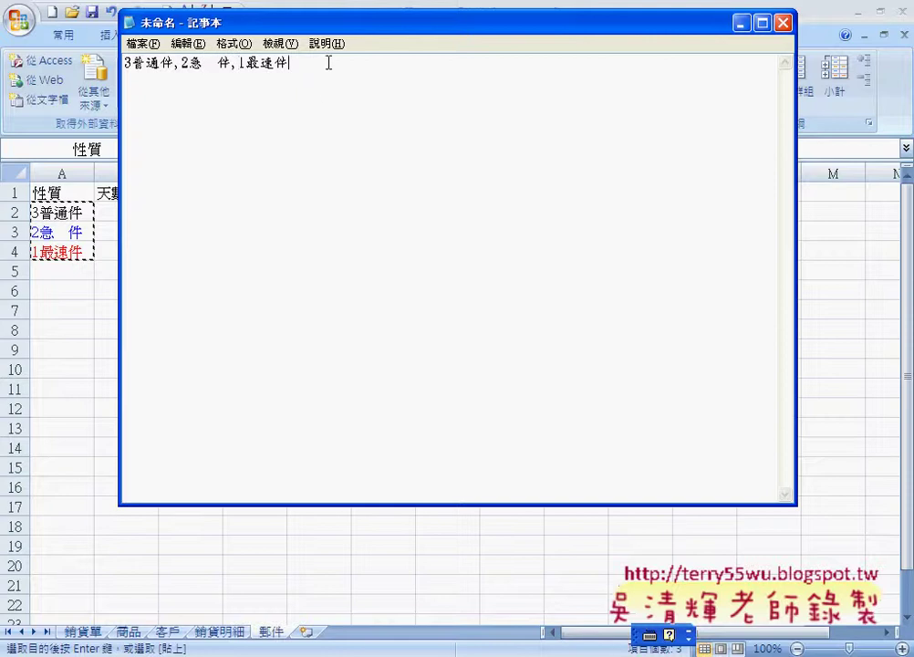
# Copy the comma-separated delivery line.
pyautogui.moveTo(326, 63); pyautogui.dragTo(160, 61)
pyautogui.rightClick(211, 64)
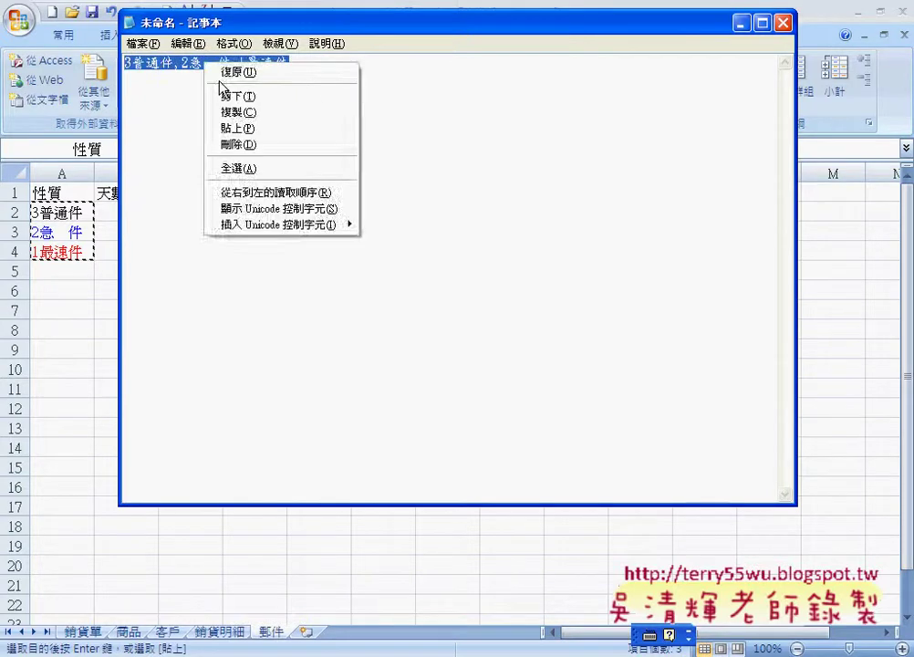
pyautogui.click(234, 111)
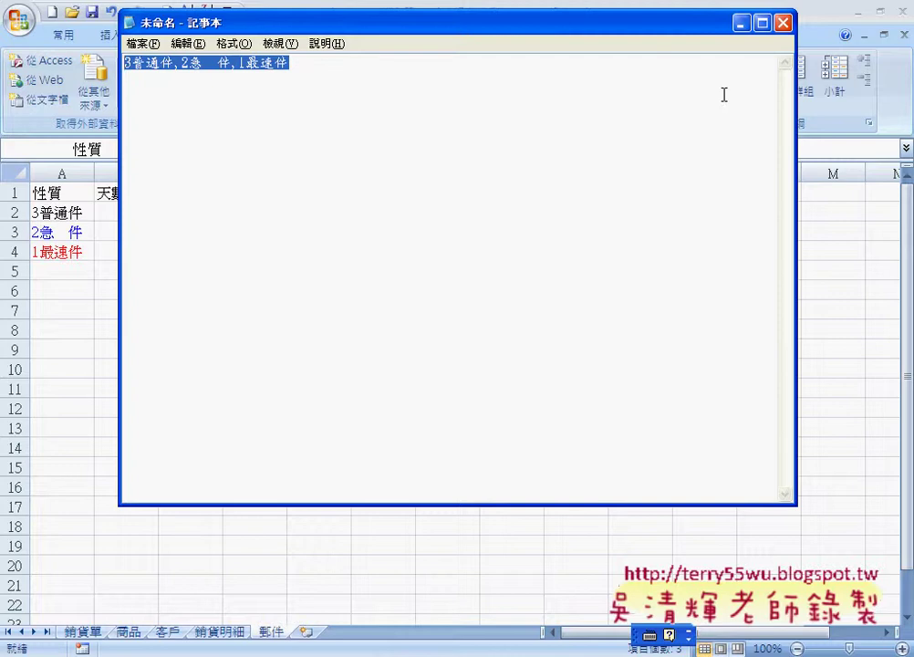
# Paste 3普通件,2急 件,1最速件 as E2's list source on 銷貨單 and test the dropdown.
pyautogui.click(740, 24)
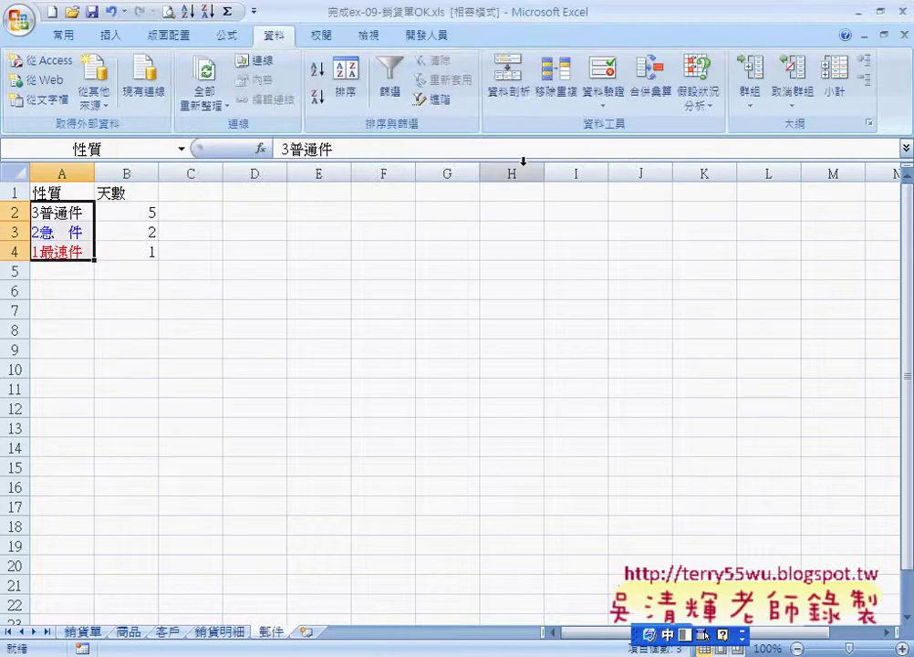
pyautogui.click(83, 632)
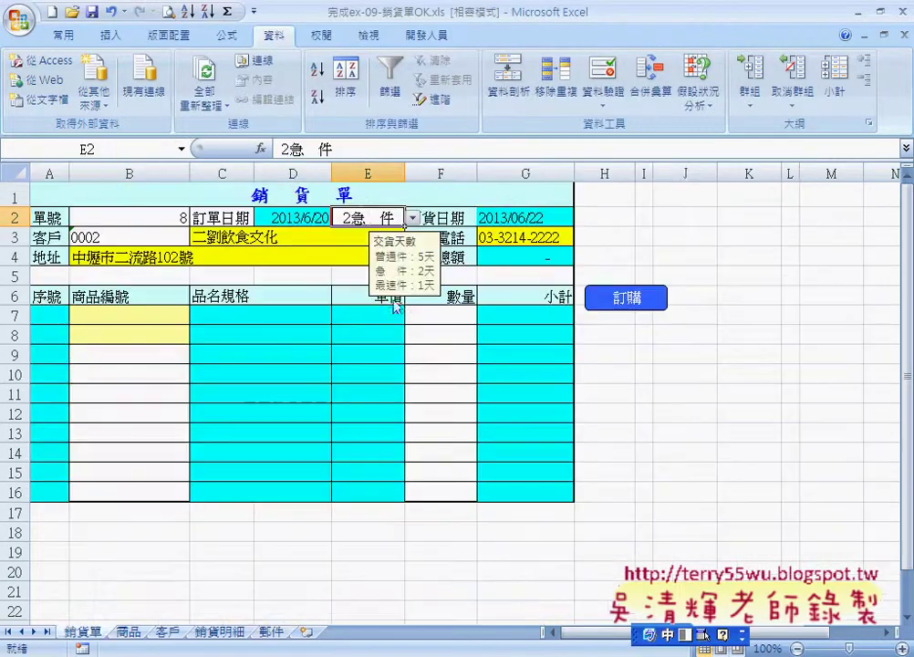
pyautogui.click(603, 71)
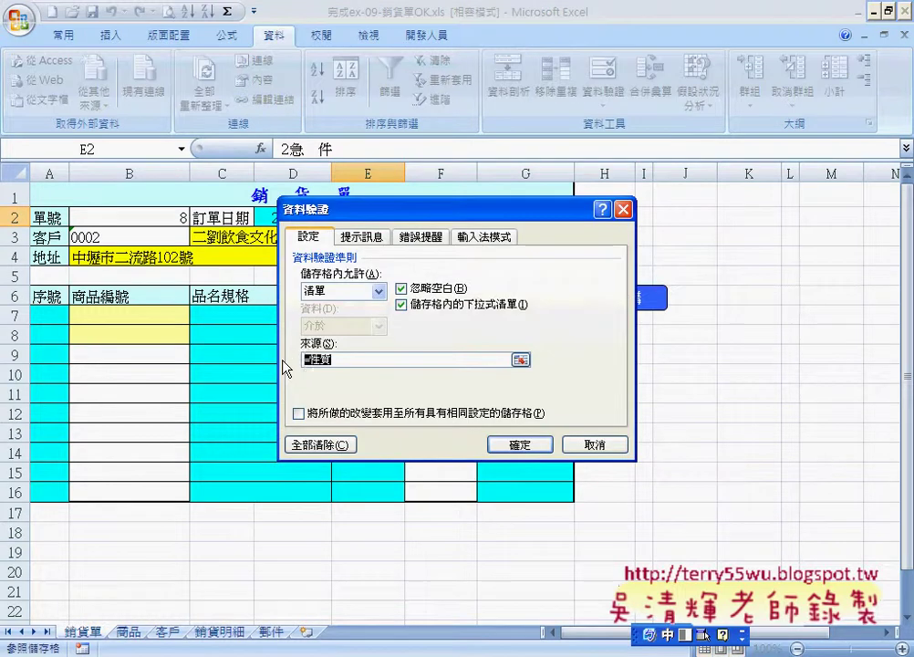
pyautogui.hotkey('ctrl', 'v')
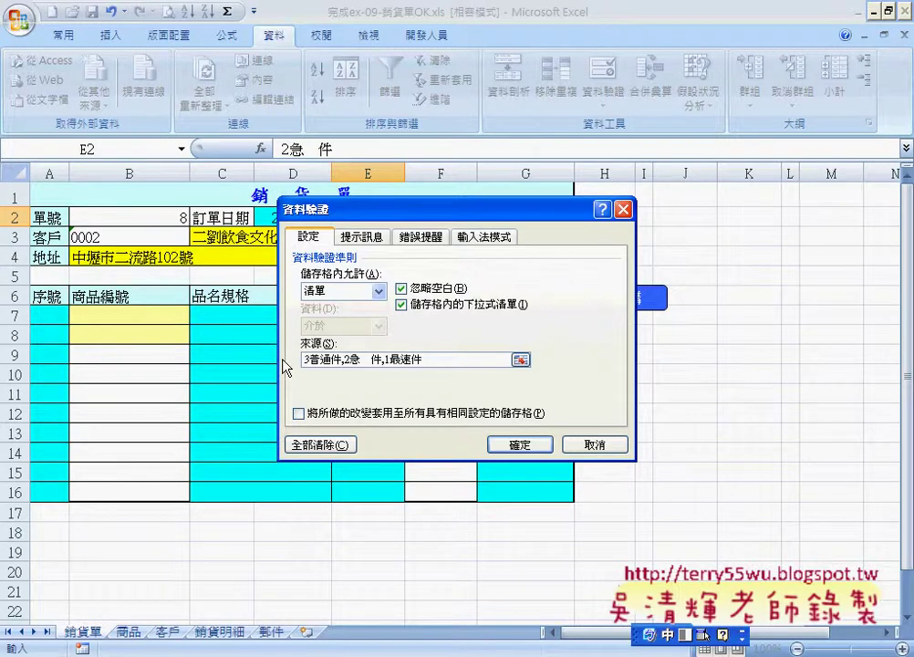
pyautogui.click(529, 445)
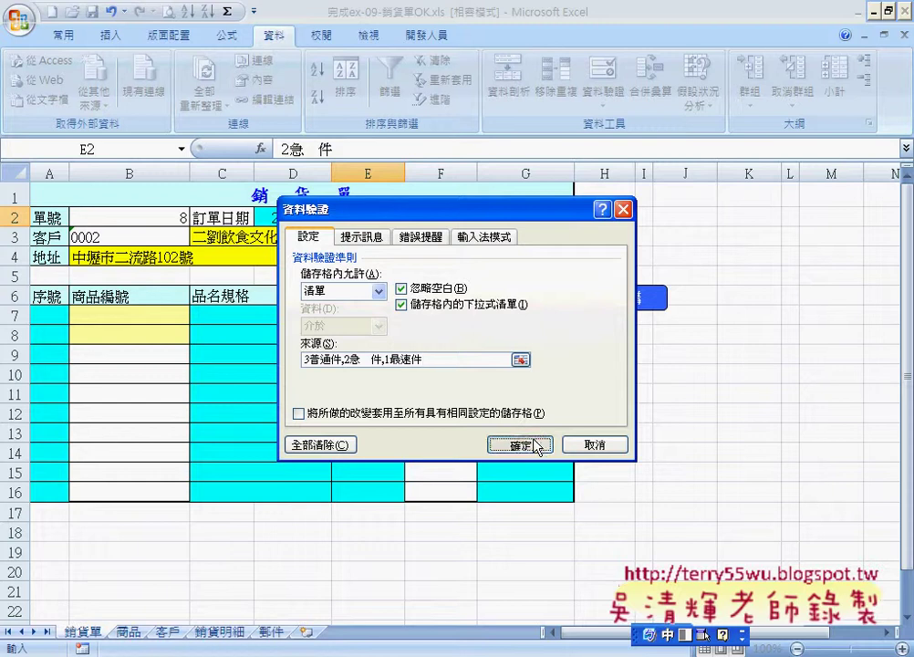
pyautogui.click(414, 219)
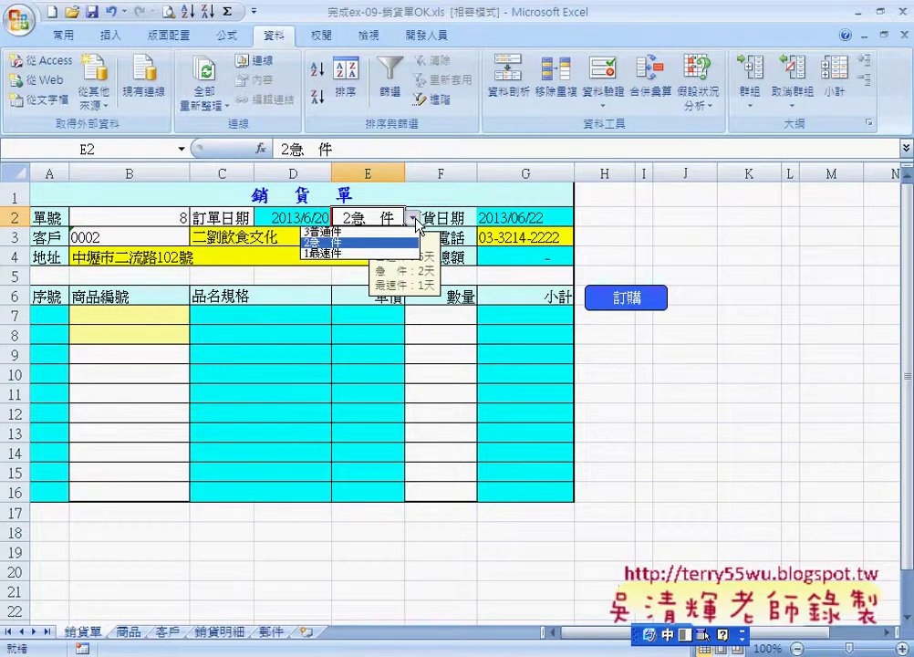
pyautogui.click(370, 218)
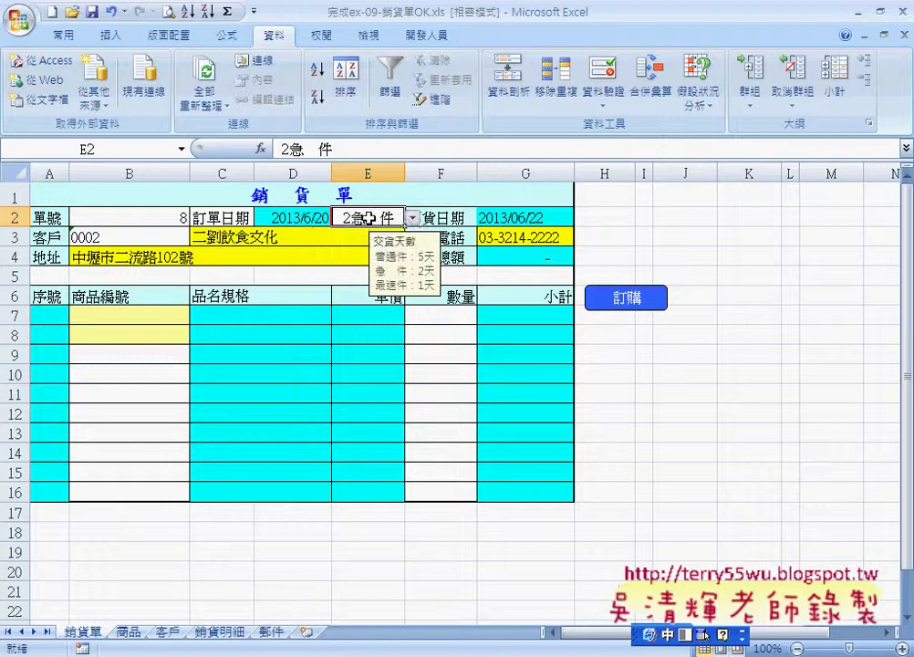